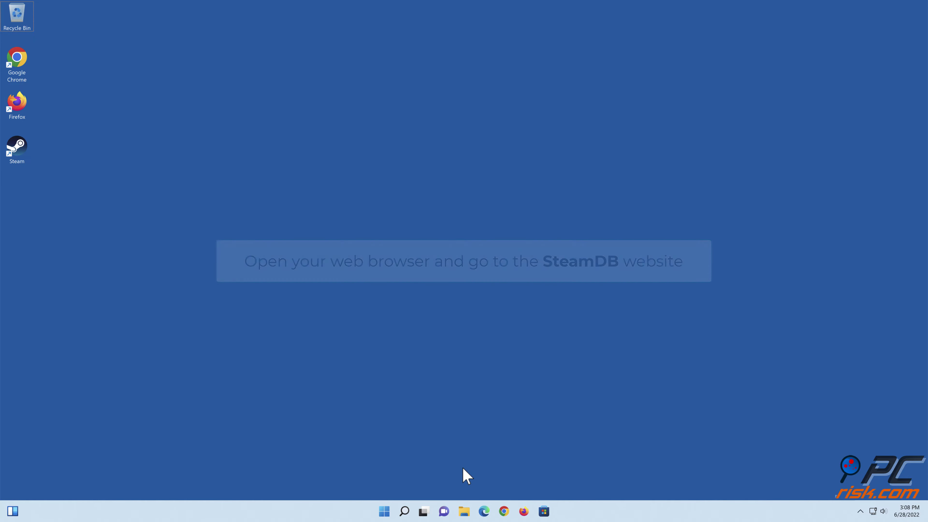
Go to steamstat.us in Microsoft Edge and examine the status of Steam services and regional servers
{"action": "left_click", "coordinate": [483, 512]}
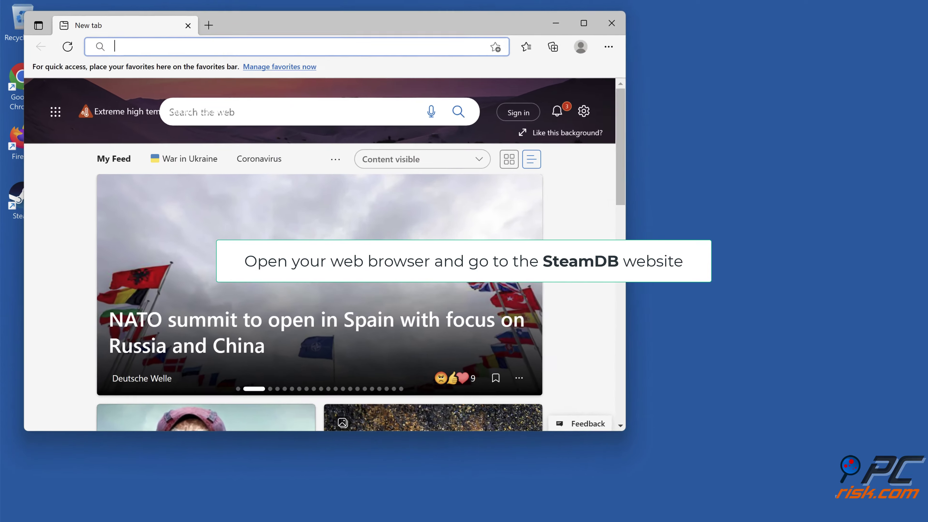
{"action": "type", "text": "steam"}
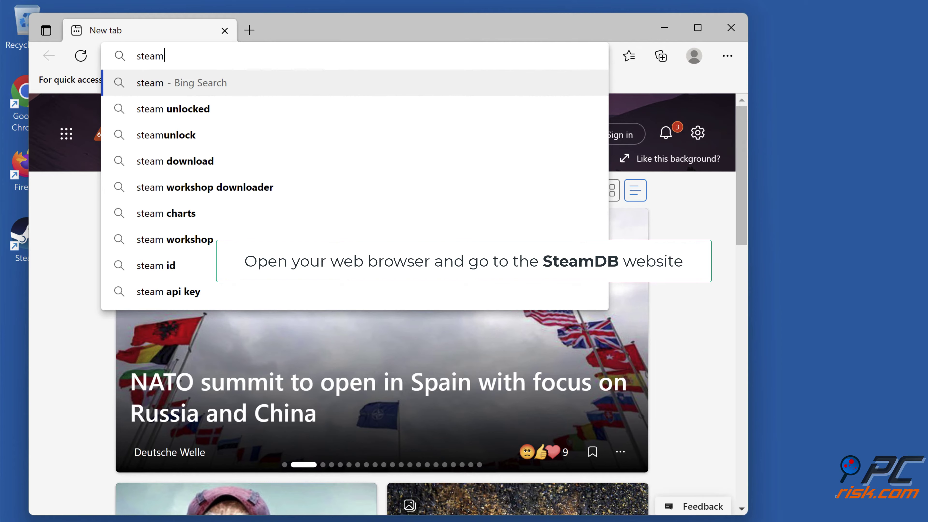
{"action": "type", "text": "stat.us"}
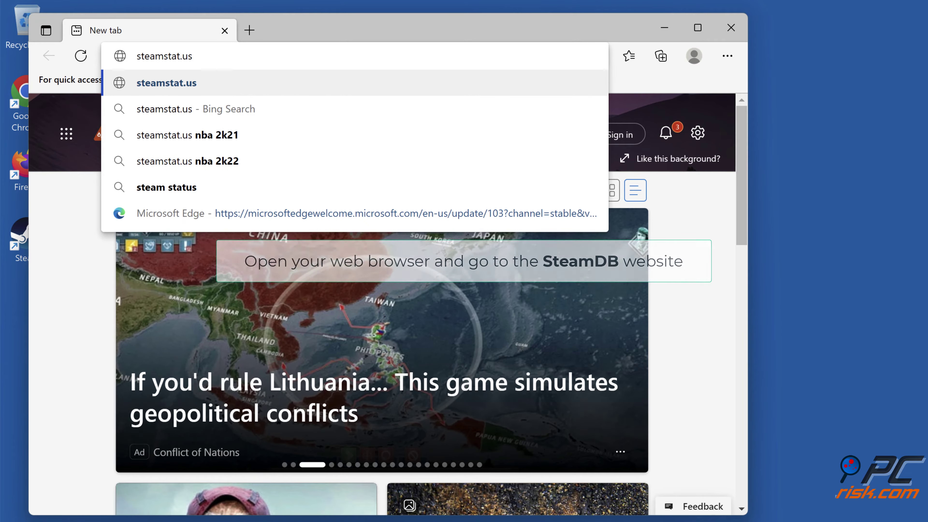
{"action": "key", "text": "Return"}
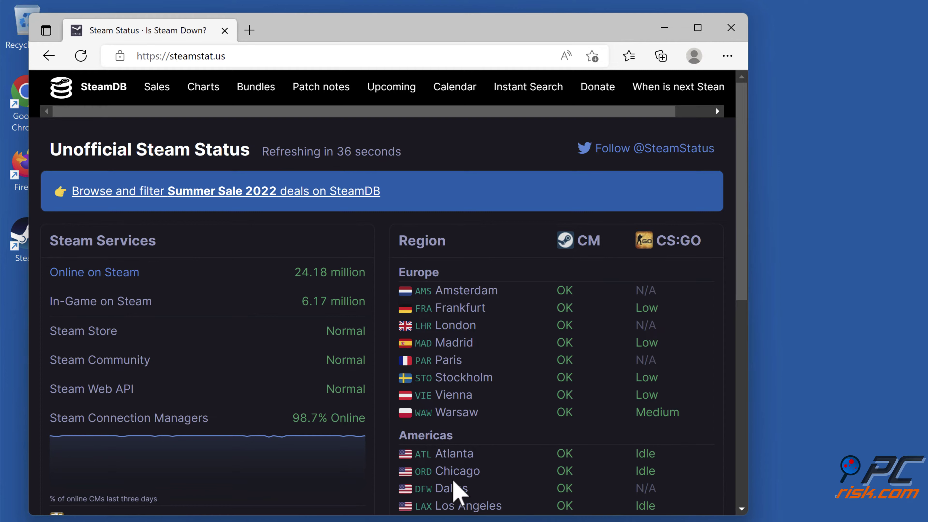
{"action": "scroll", "coordinate": [414, 293], "scroll_direction": "down", "scroll_amount": 10}
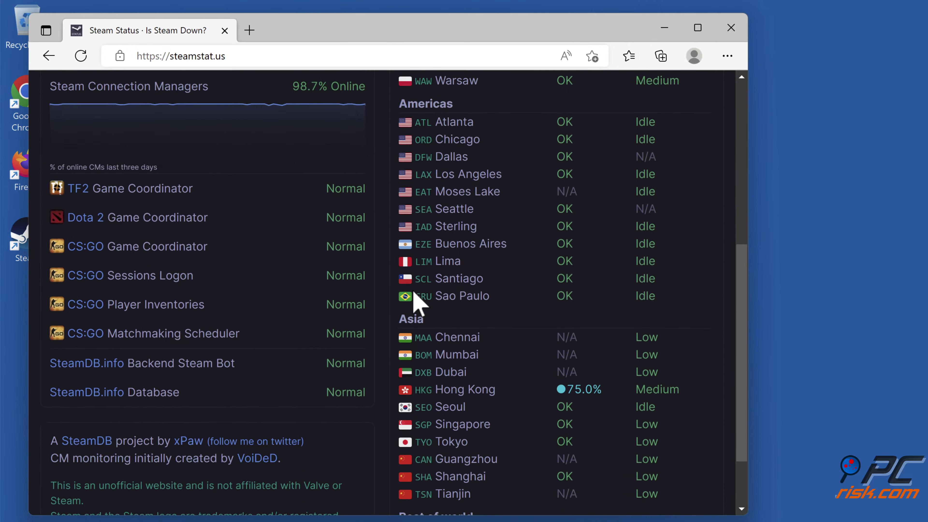
{"action": "scroll", "coordinate": [414, 292], "scroll_direction": "up", "scroll_amount": 10}
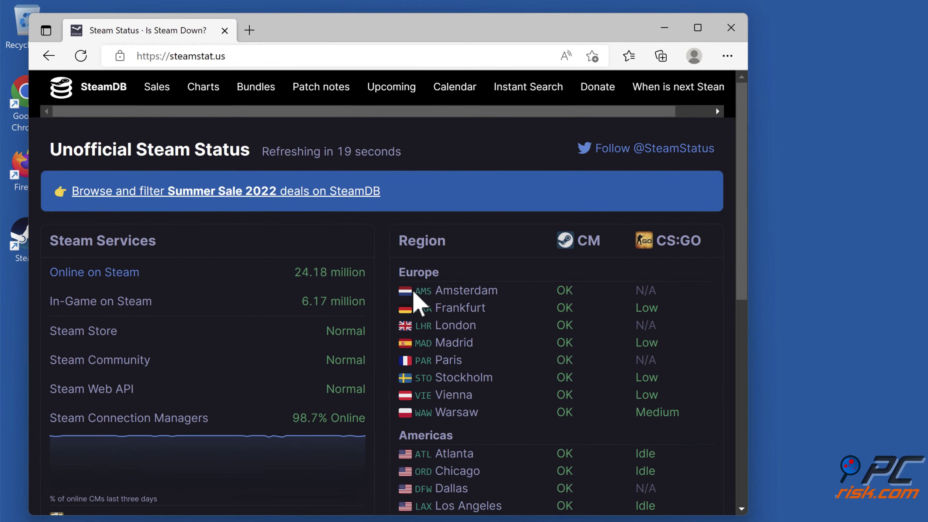
Go to downdetector.com/status/steam, accept the privacy notice, examine the reported Steam outages chart and close the browser
{"action": "left_click", "coordinate": [320, 56]}
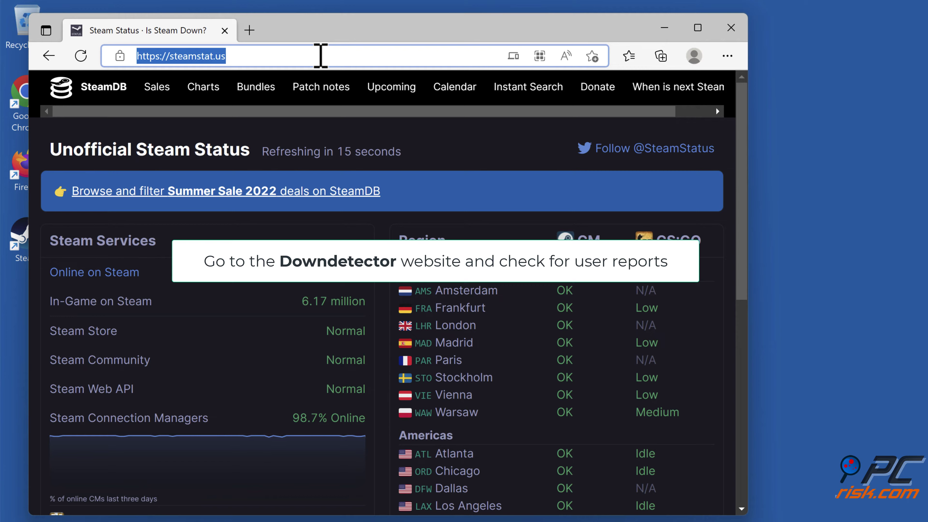
{"action": "type", "text": "downdetector.com/status/steam"}
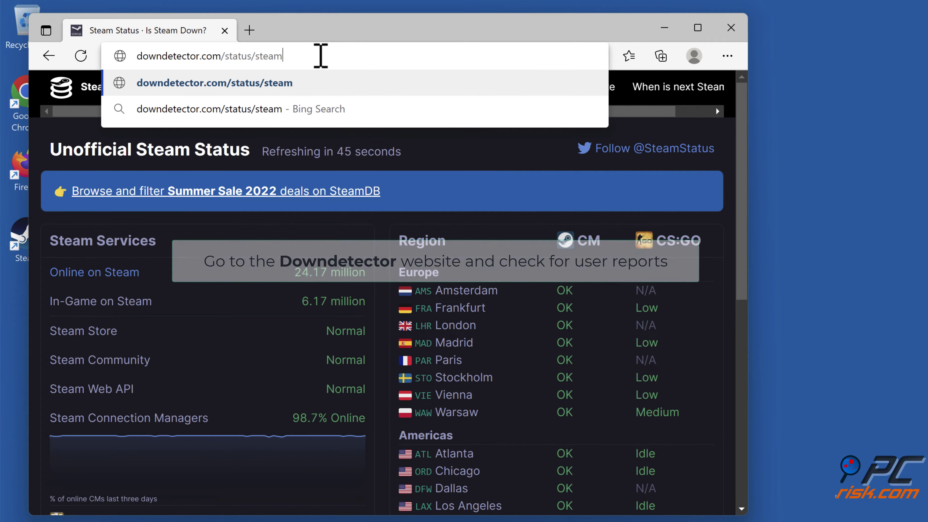
{"action": "key", "text": "Return"}
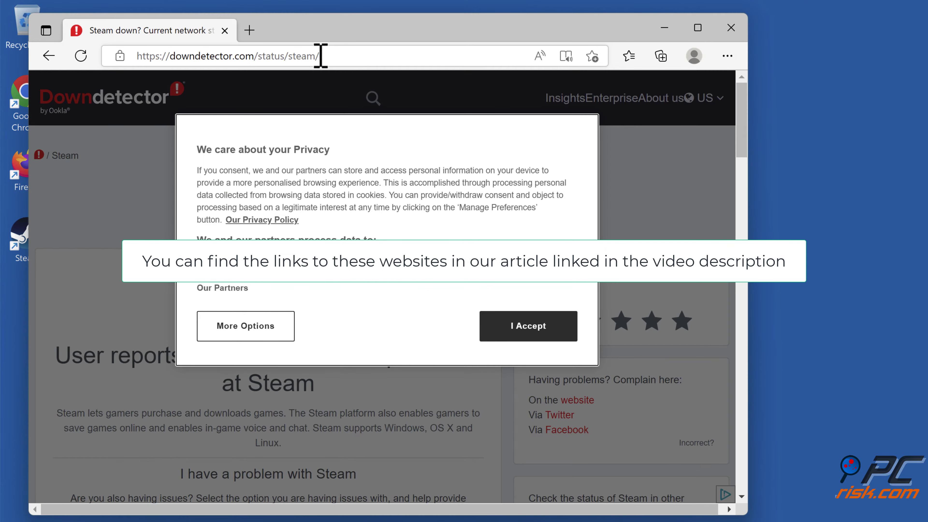
{"action": "left_click", "coordinate": [503, 329]}
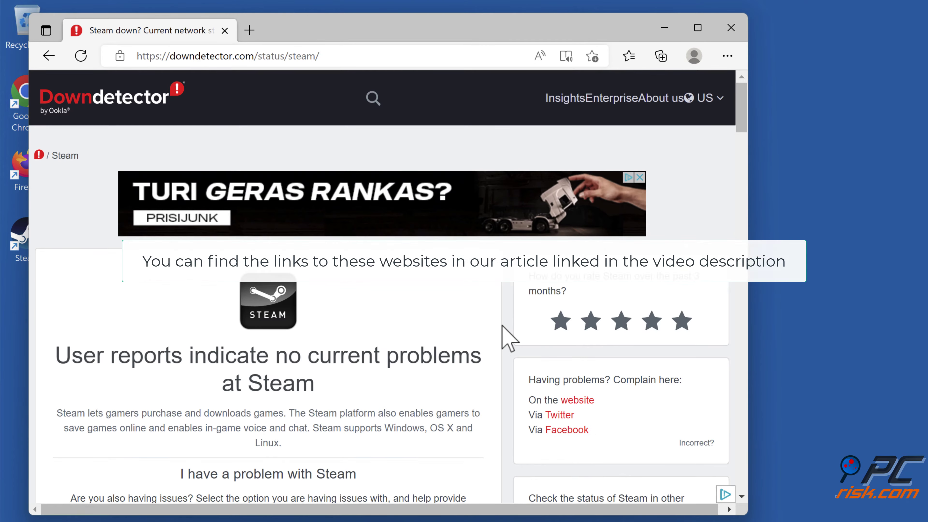
{"action": "scroll", "coordinate": [504, 329], "scroll_direction": "down", "scroll_amount": 2}
{"action": "scroll", "coordinate": [503, 329], "scroll_direction": "down", "scroll_amount": 4}
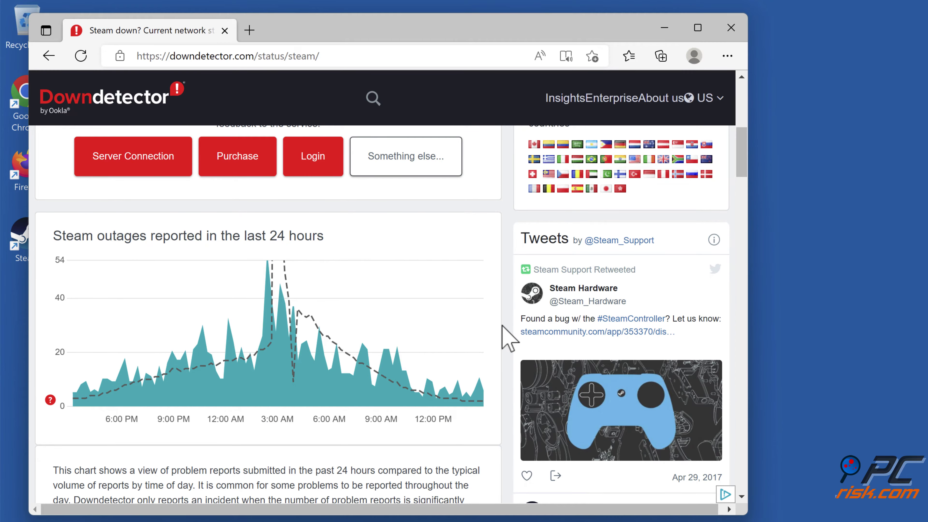
{"action": "scroll", "coordinate": [506, 338], "scroll_direction": "up", "scroll_amount": 5}
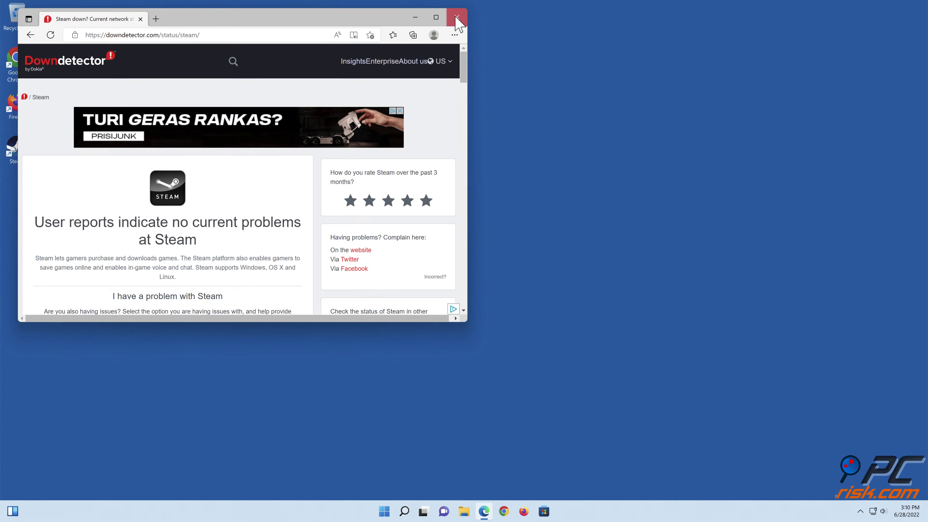
{"action": "left_click", "coordinate": [457, 17]}
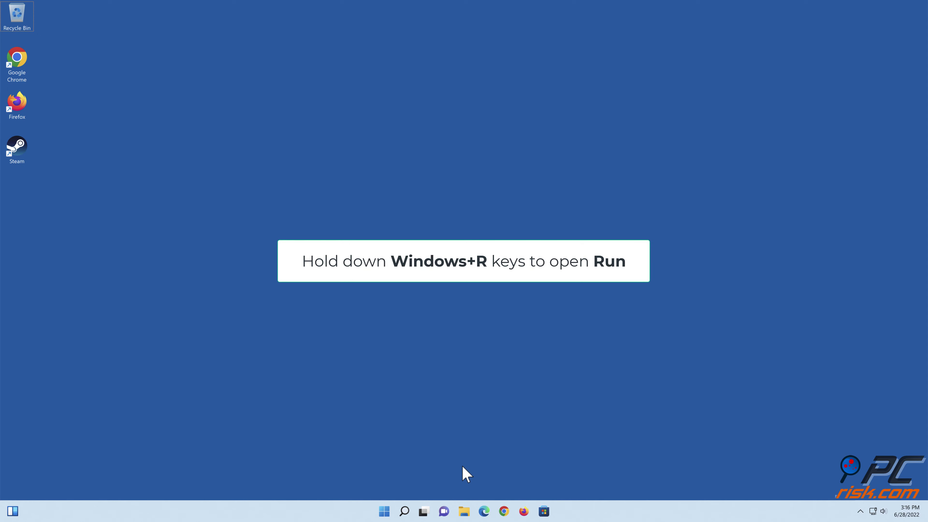
Run inetcpl.cpl and open the LAN settings for the internet connections
{"action": "key", "text": "super+r"}
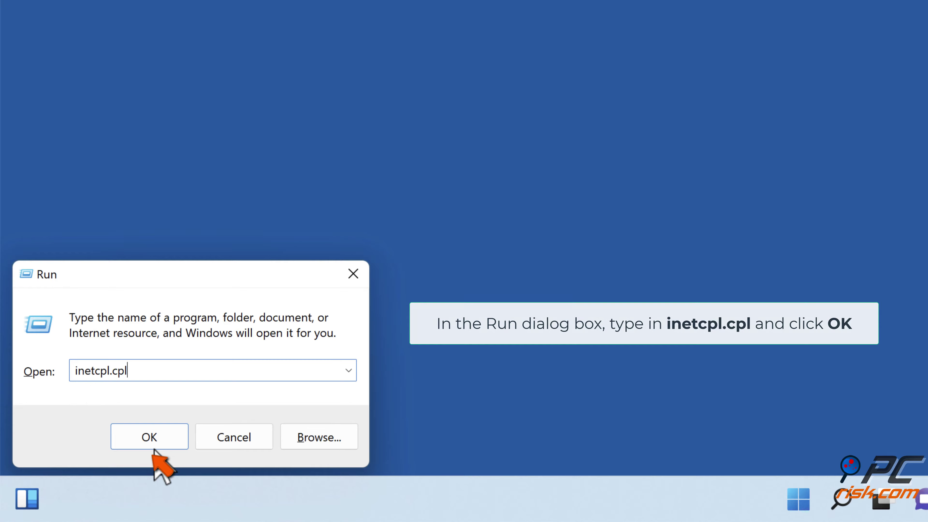
{"action": "left_click", "coordinate": [150, 438]}
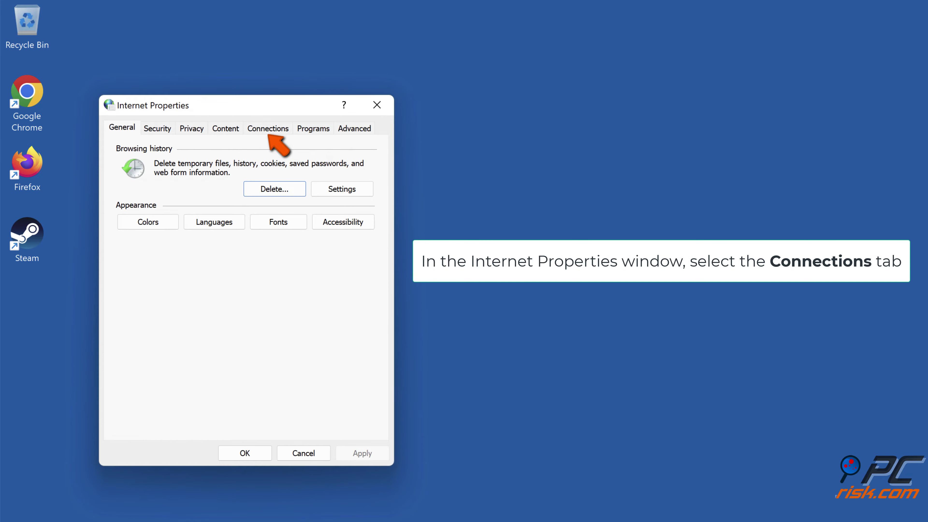
{"action": "left_click", "coordinate": [271, 131]}
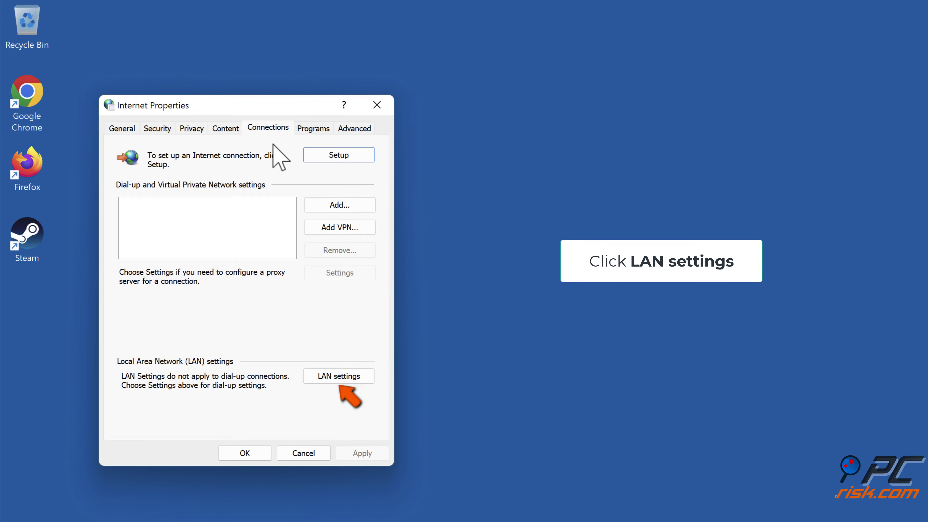
{"action": "left_click", "coordinate": [338, 381]}
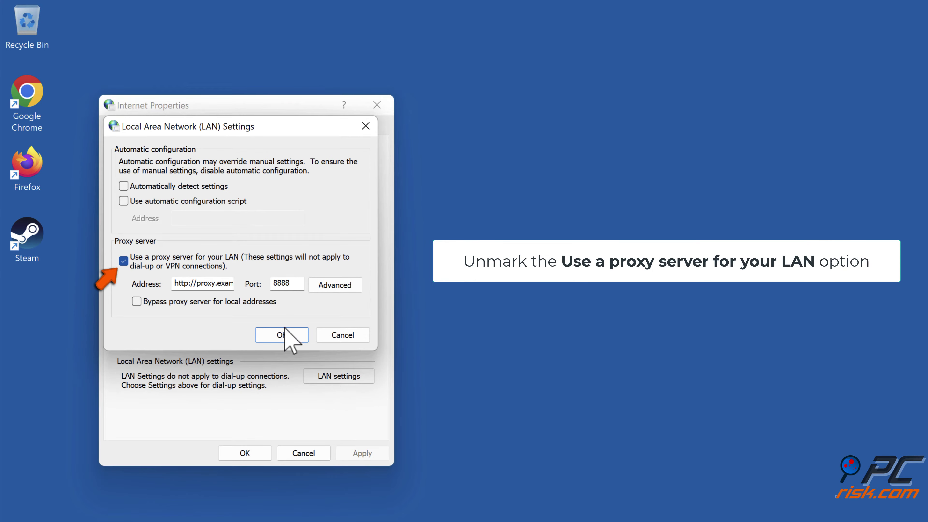
Disable the proxy server for the LAN, enable Automatically detect settings, and confirm both the LAN and Internet Properties dialogs
{"action": "left_click", "coordinate": [123, 264]}
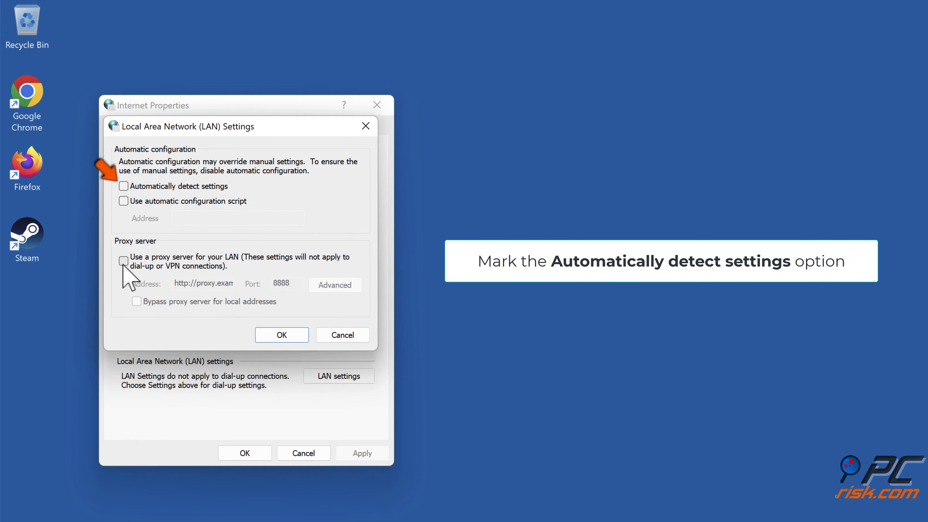
{"action": "left_click", "coordinate": [124, 186]}
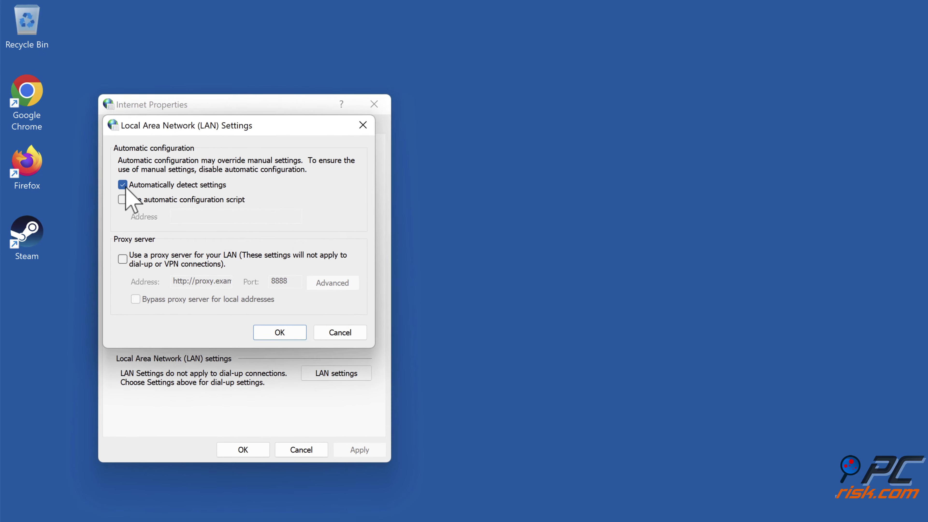
{"action": "left_click", "coordinate": [175, 210]}
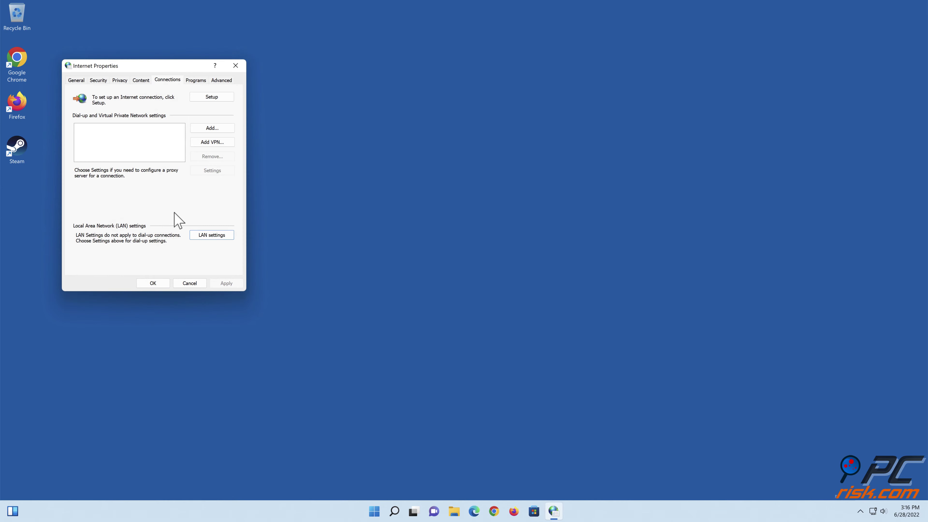
{"action": "left_click", "coordinate": [152, 283]}
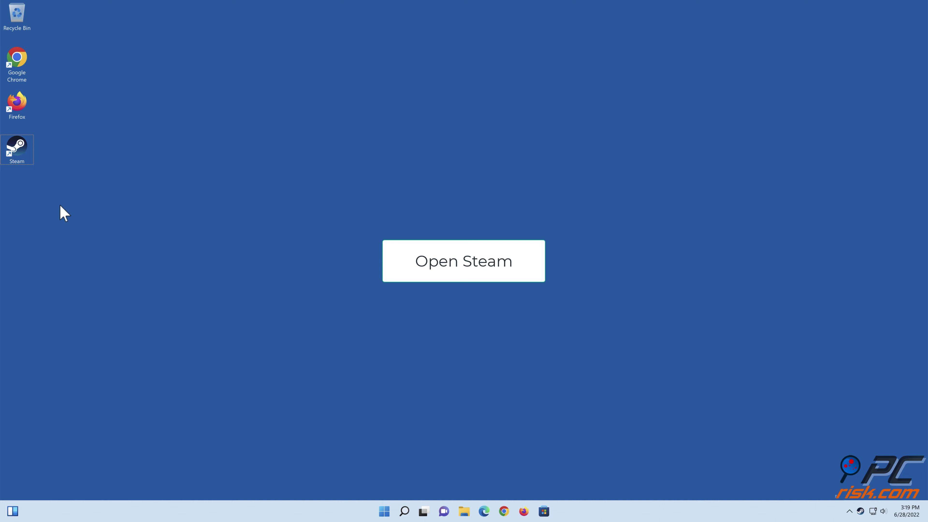
Launch Steam and open its Downloads settings
{"action": "double_click", "coordinate": [21, 155]}
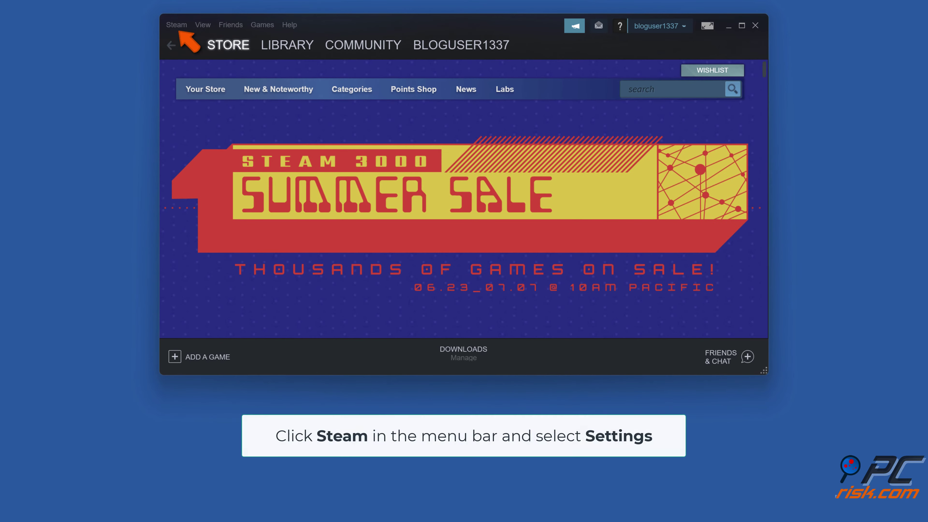
{"action": "left_click", "coordinate": [178, 26]}
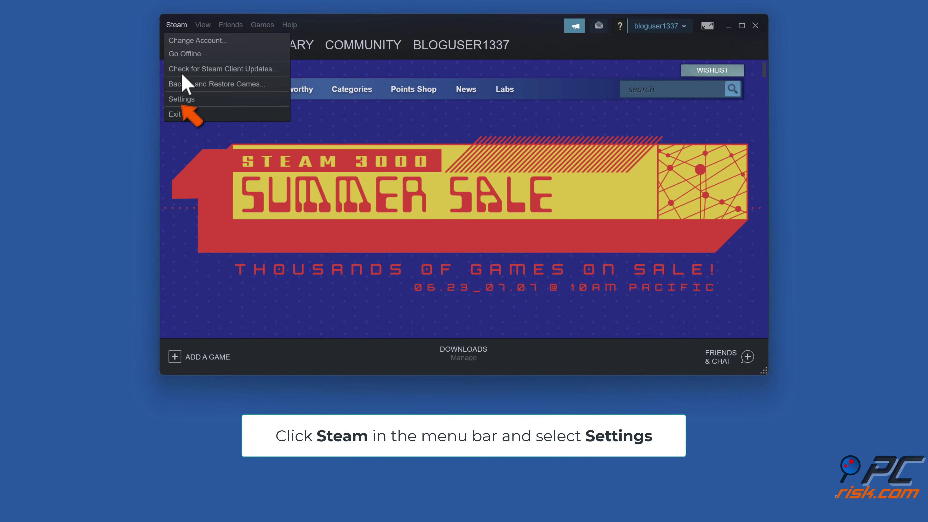
{"action": "left_click", "coordinate": [183, 99]}
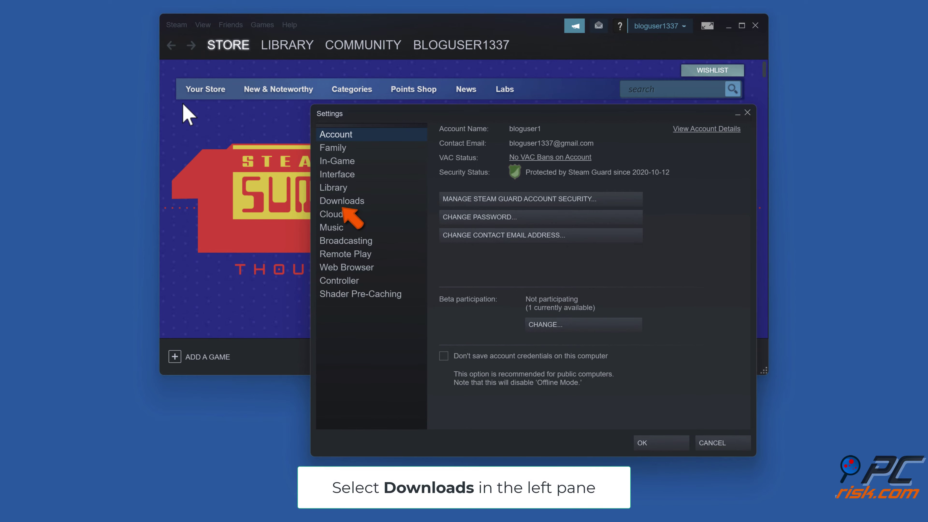
{"action": "left_click", "coordinate": [343, 202]}
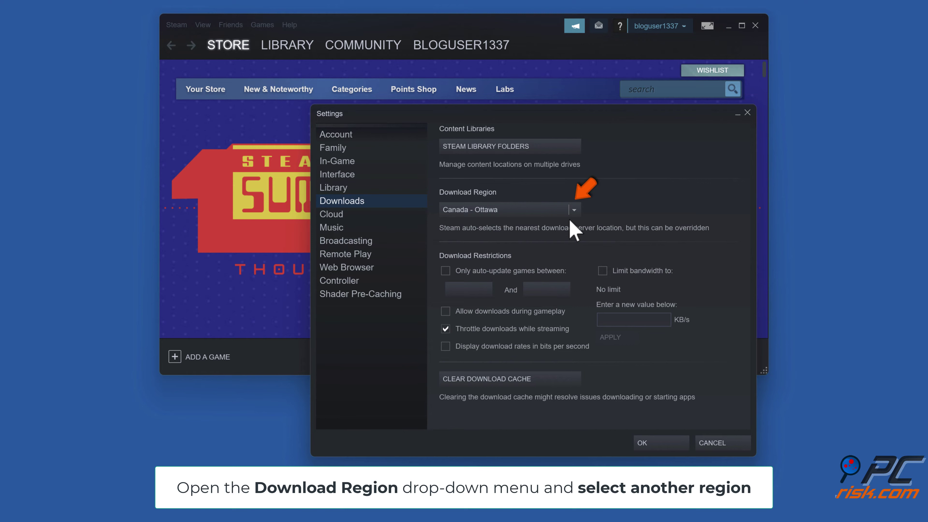
Set the download region to US - New York, save the settings, and close the Steam news and main windows
{"action": "left_click", "coordinate": [574, 211]}
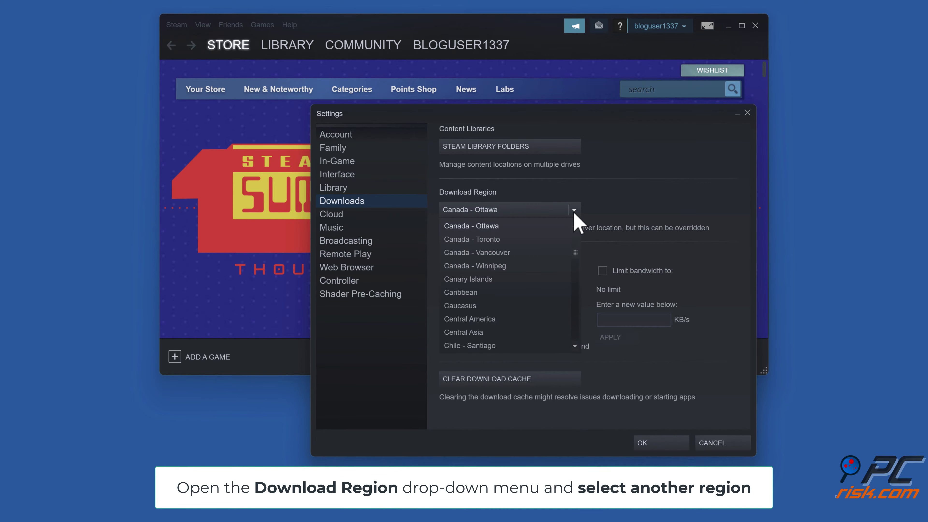
{"action": "scroll", "coordinate": [550, 249], "scroll_direction": "down", "scroll_amount": 20}
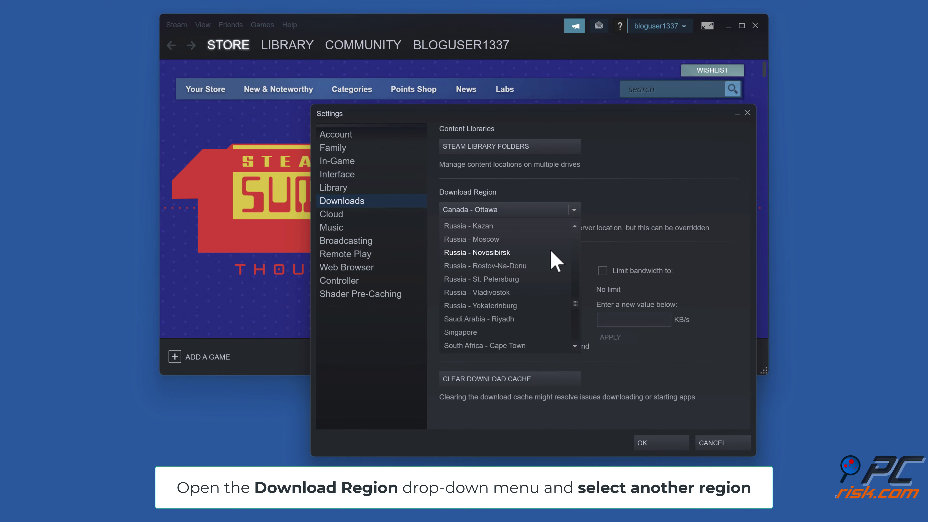
{"action": "scroll", "coordinate": [550, 249], "scroll_direction": "down", "scroll_amount": 10}
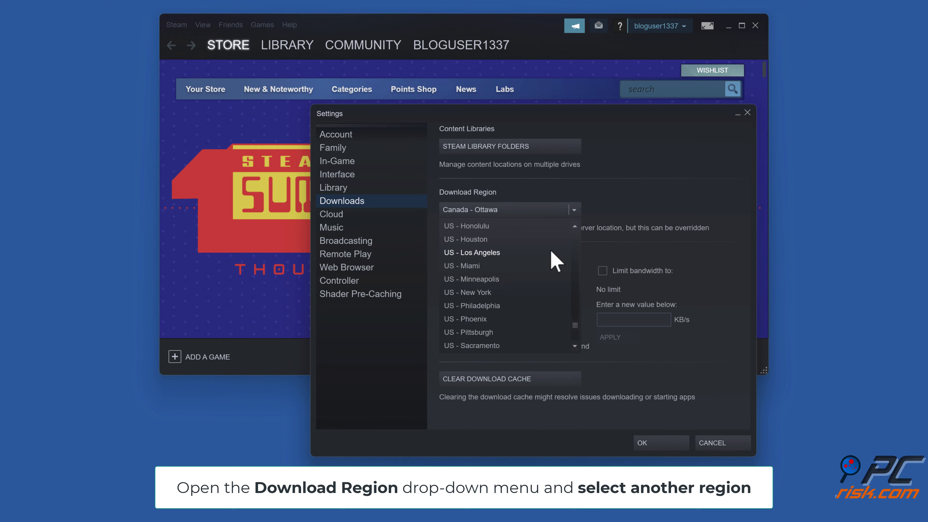
{"action": "left_click", "coordinate": [481, 294]}
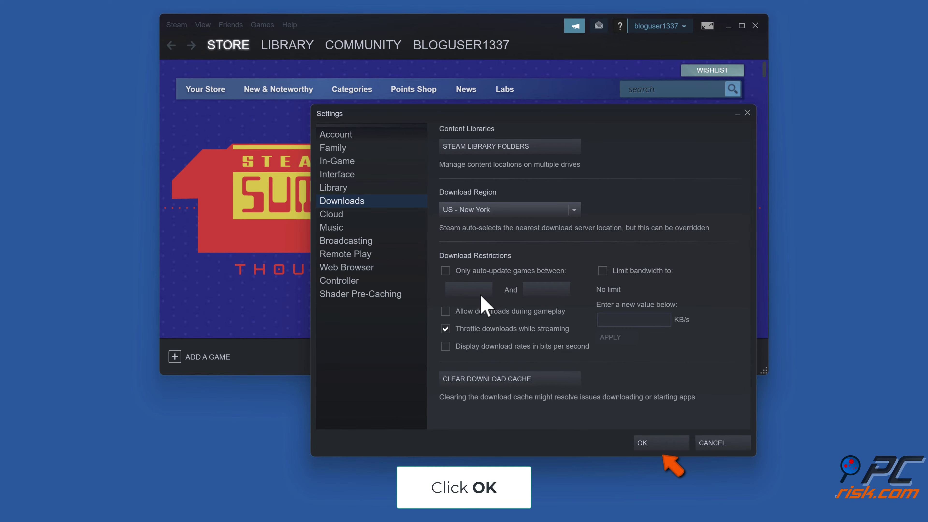
{"action": "left_click", "coordinate": [656, 444]}
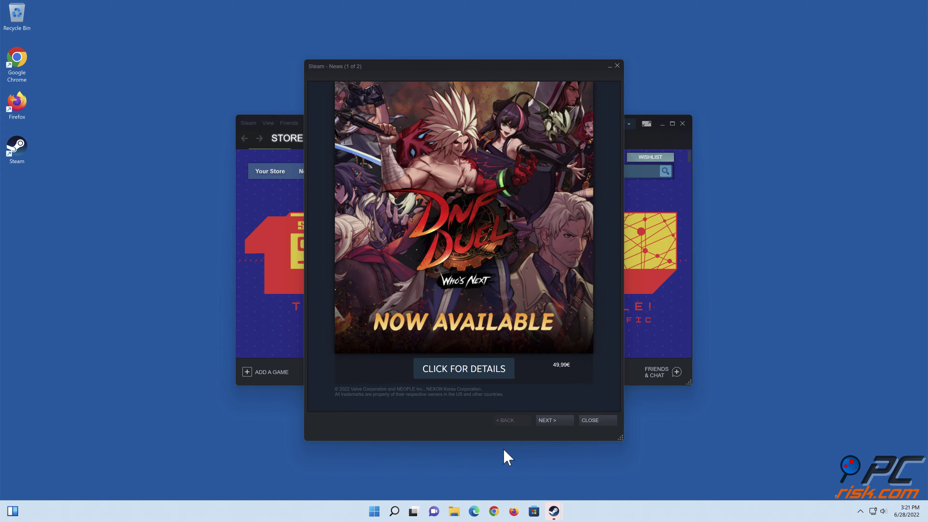
{"action": "left_click", "coordinate": [593, 424]}
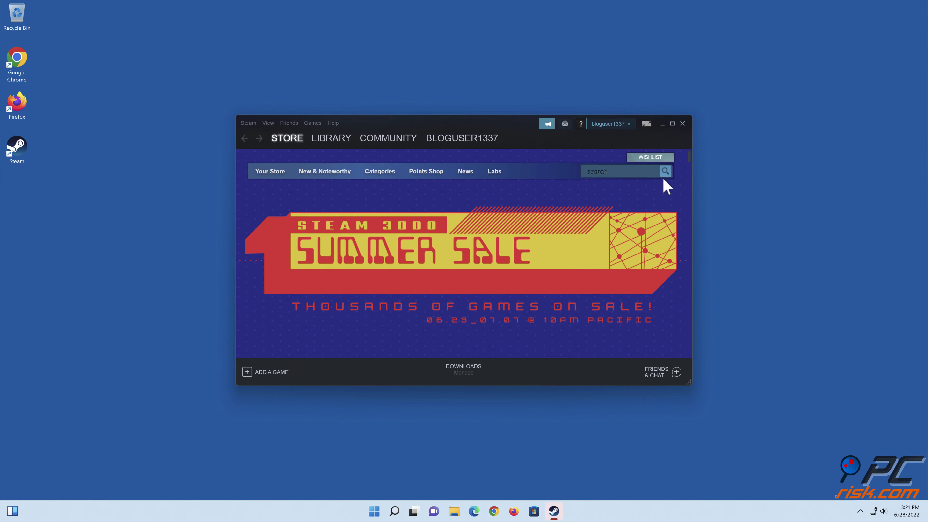
{"action": "left_click", "coordinate": [681, 125]}
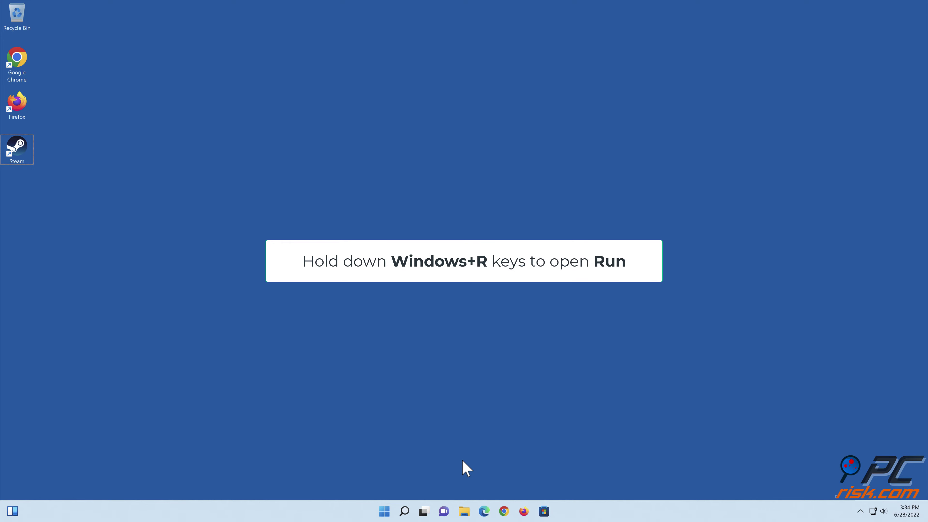
Run steam://flushconfig to flush the Steam configuration
{"action": "key", "text": "super+r"}
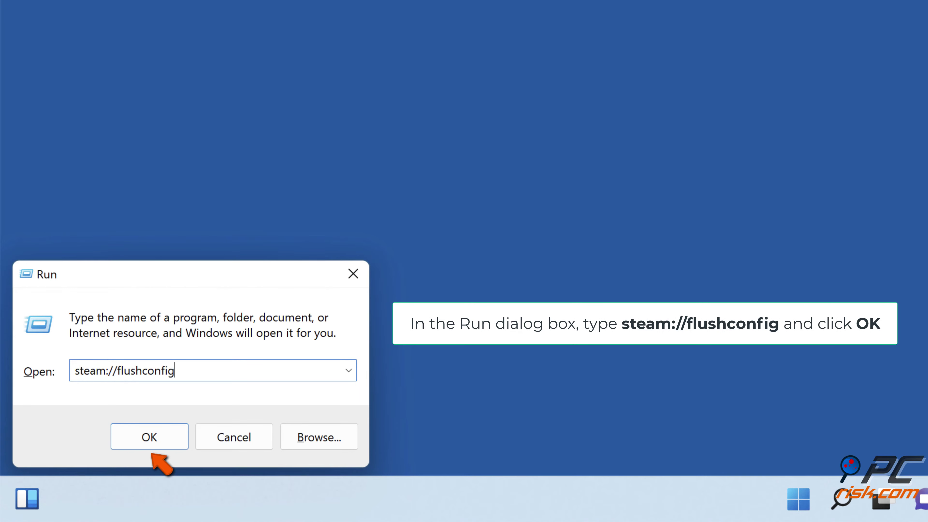
{"action": "left_click", "coordinate": [149, 442]}
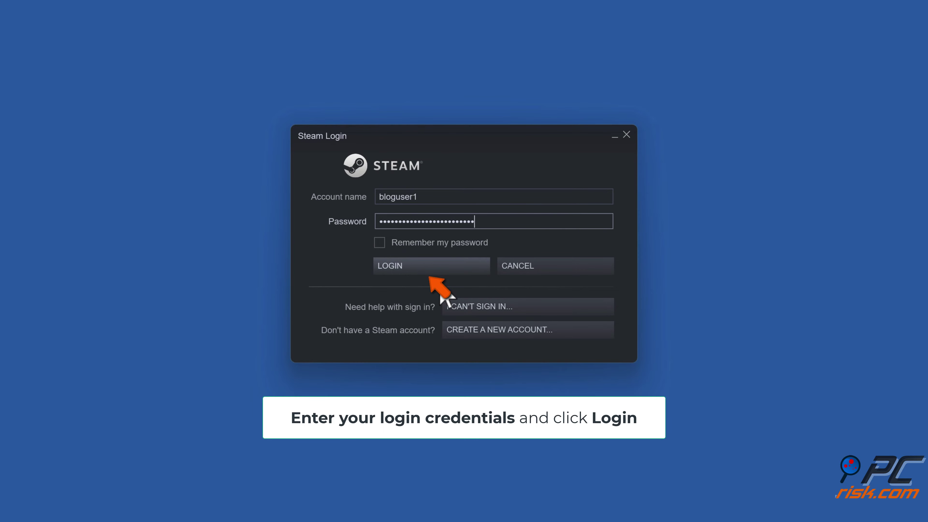
Log in to Steam with Remember my password enabled, and close the Steam news and main windows
{"action": "left_click", "coordinate": [383, 246]}
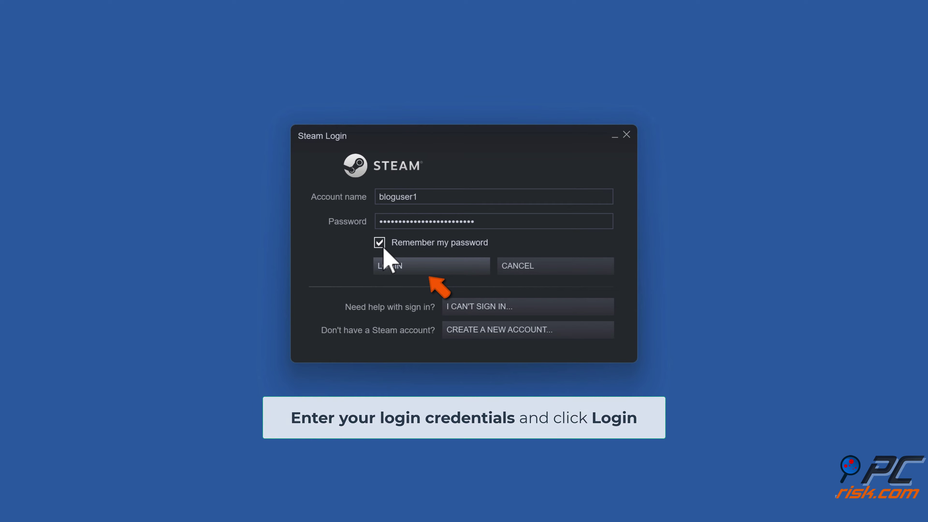
{"action": "left_click", "coordinate": [397, 269]}
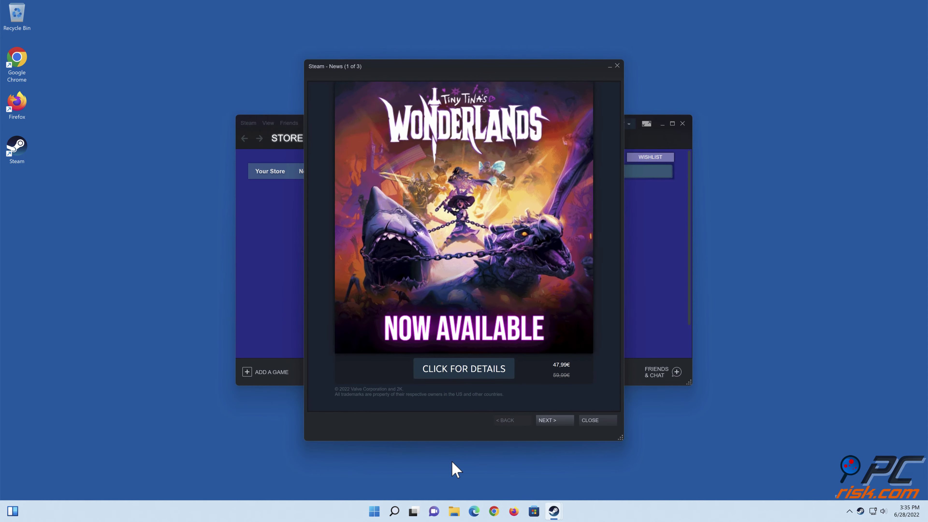
{"action": "left_click", "coordinate": [592, 421]}
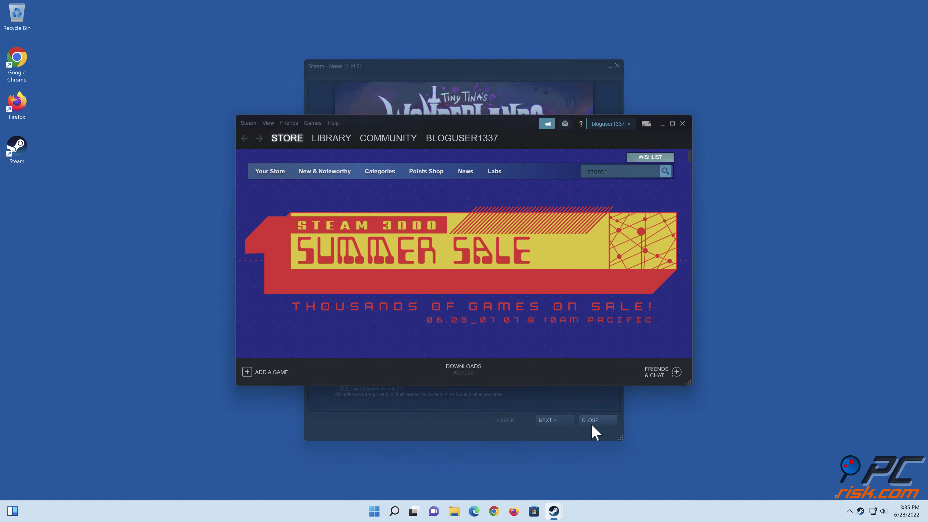
{"action": "left_click", "coordinate": [683, 124]}
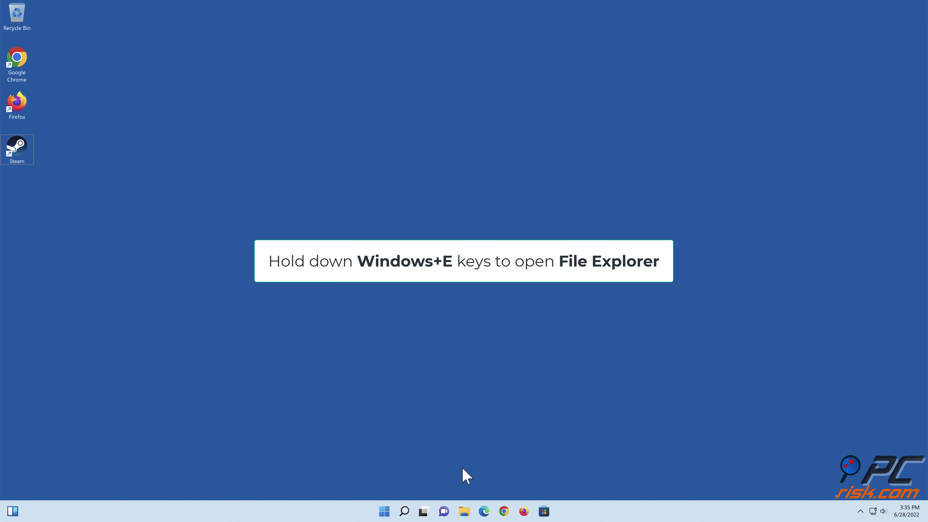
Open File Explorer and go to the folder c:\program files (x86)\steam
{"action": "key", "text": "super+e"}
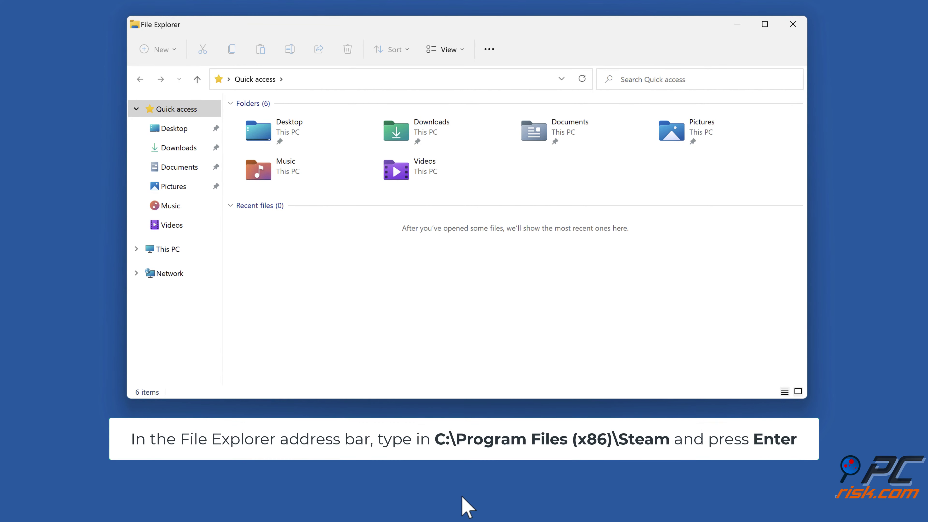
{"action": "left_click", "coordinate": [457, 81]}
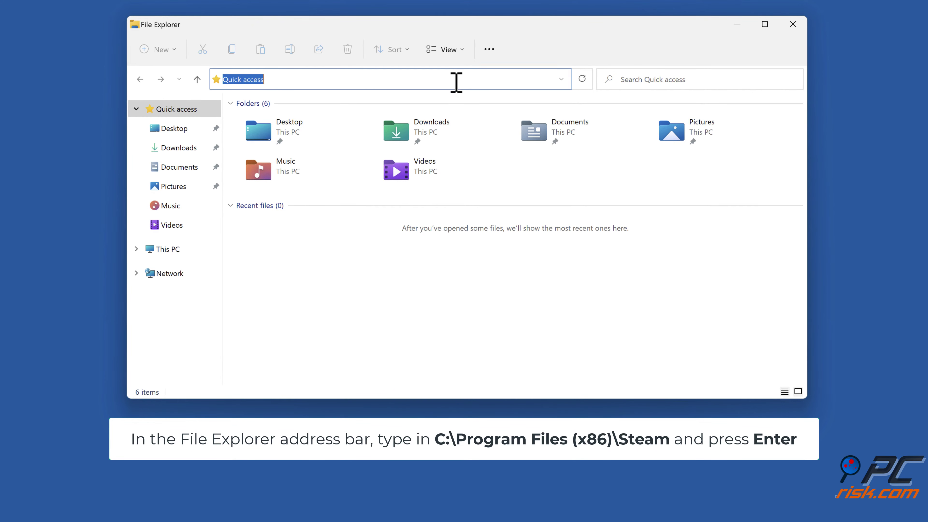
{"action": "type", "text": "c:\\program files "}
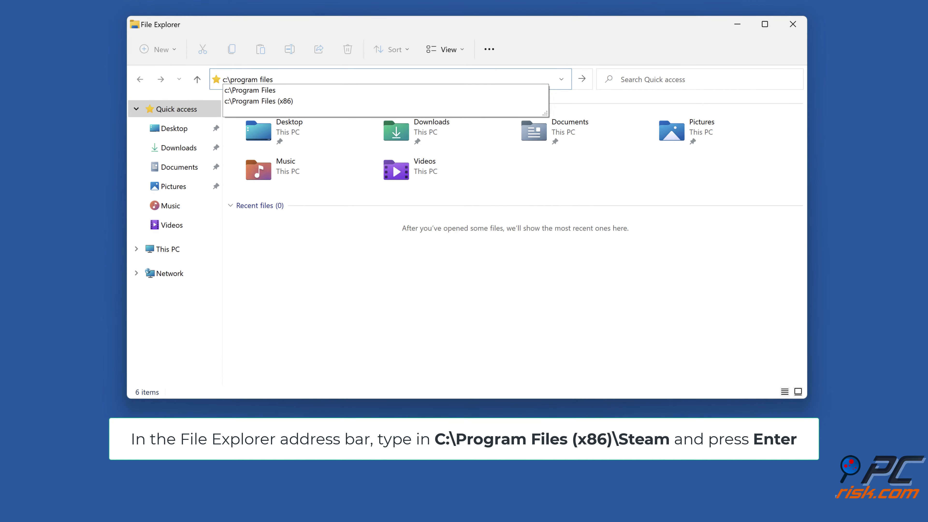
{"action": "type", "text": "(x86)"}
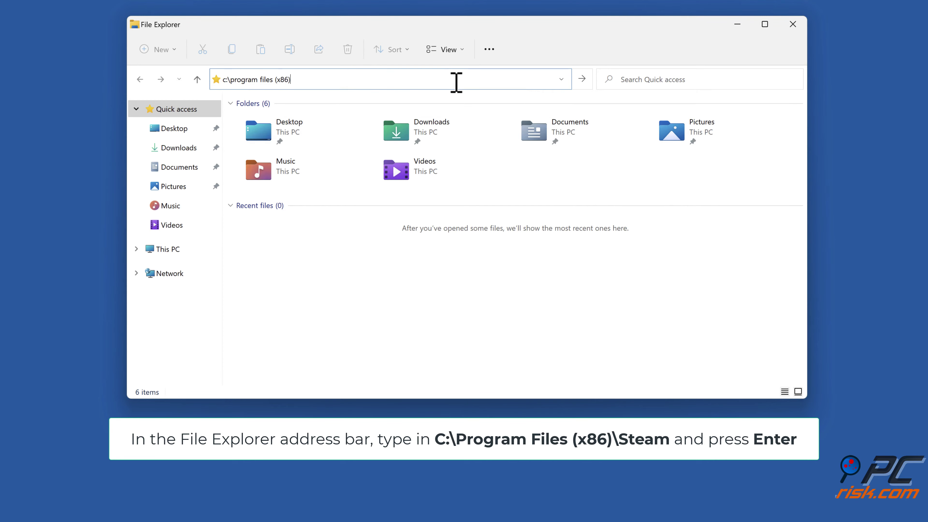
{"action": "type", "text": "\\steam"}
{"action": "key", "text": "Return"}
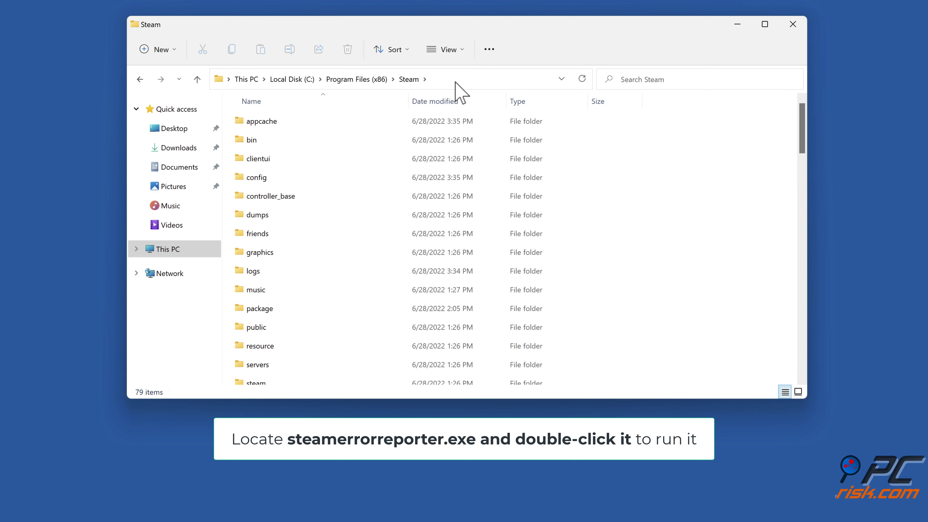
Run the steamerrorreporter application from the Steam folder and close the folder window
{"action": "scroll", "coordinate": [369, 150], "scroll_direction": "down", "scroll_amount": 15}
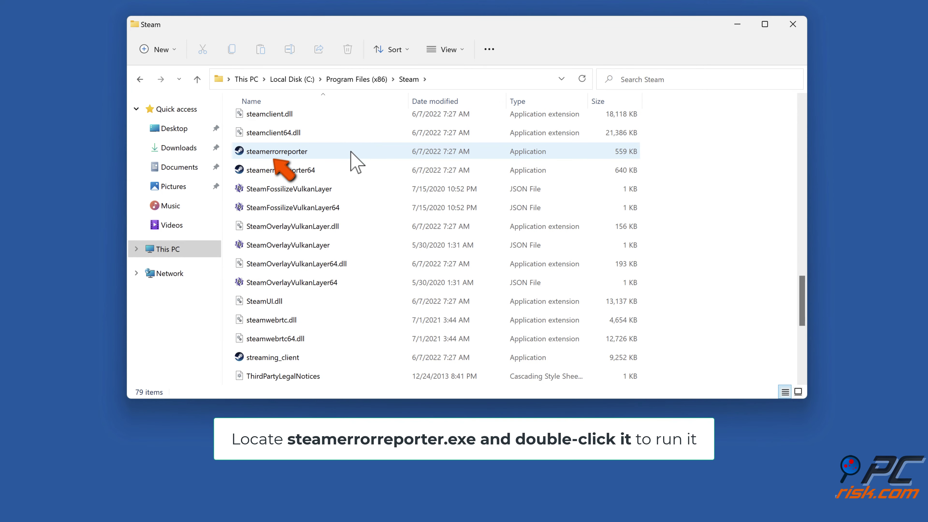
{"action": "left_click", "coordinate": [292, 155]}
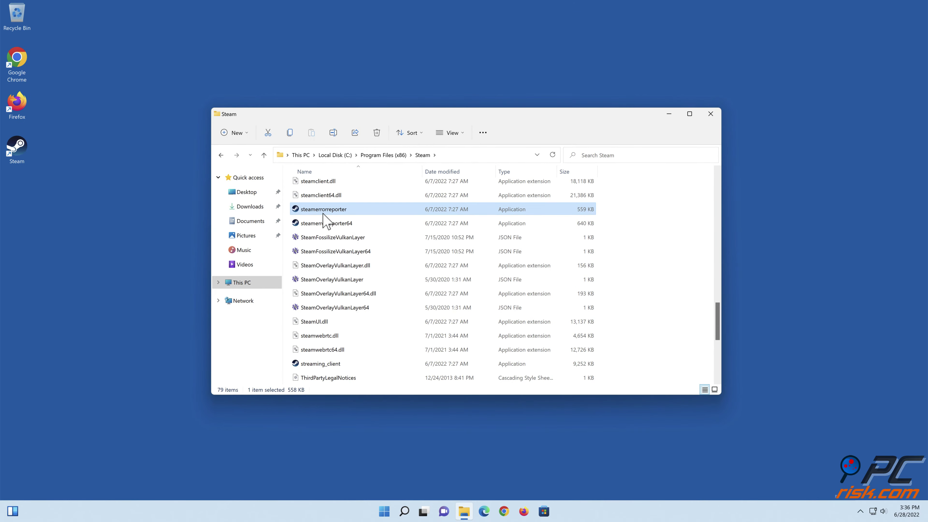
{"action": "left_click", "coordinate": [710, 114]}
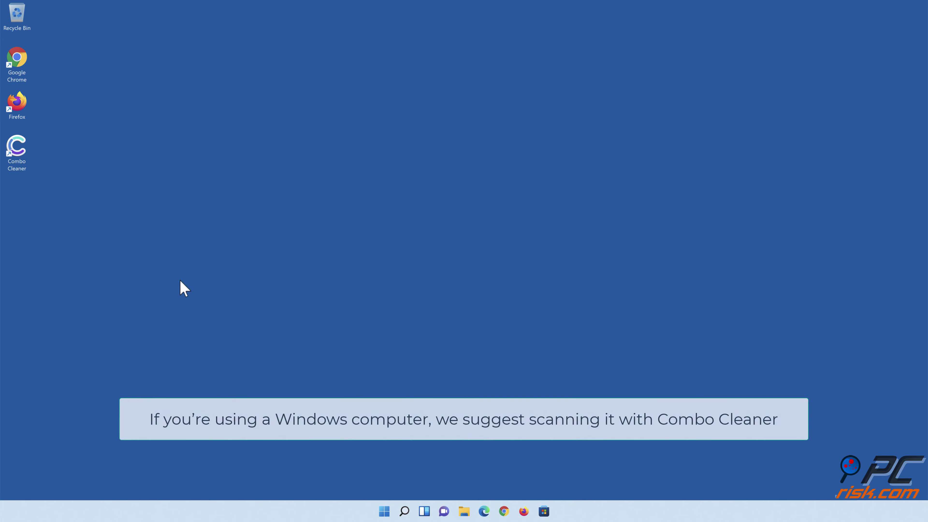
Run a Quick Scan in Combo Cleaner, move the detected threats to quarantine and dismiss the scan summary
{"action": "double_click", "coordinate": [24, 165]}
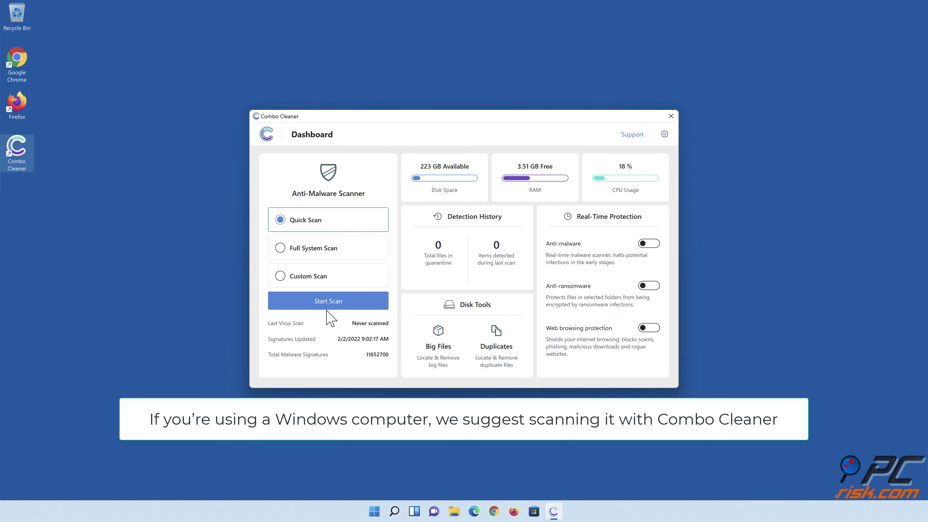
{"action": "left_click", "coordinate": [331, 302]}
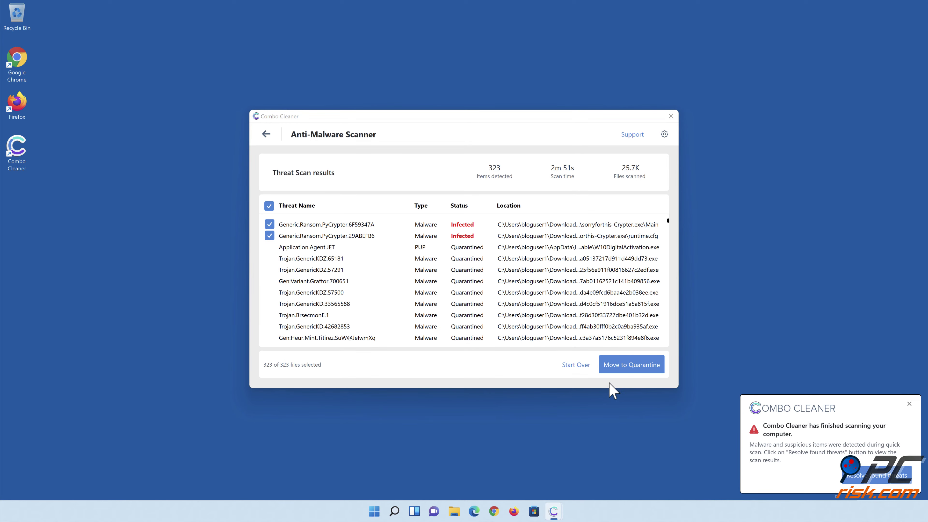
{"action": "left_click", "coordinate": [632, 376]}
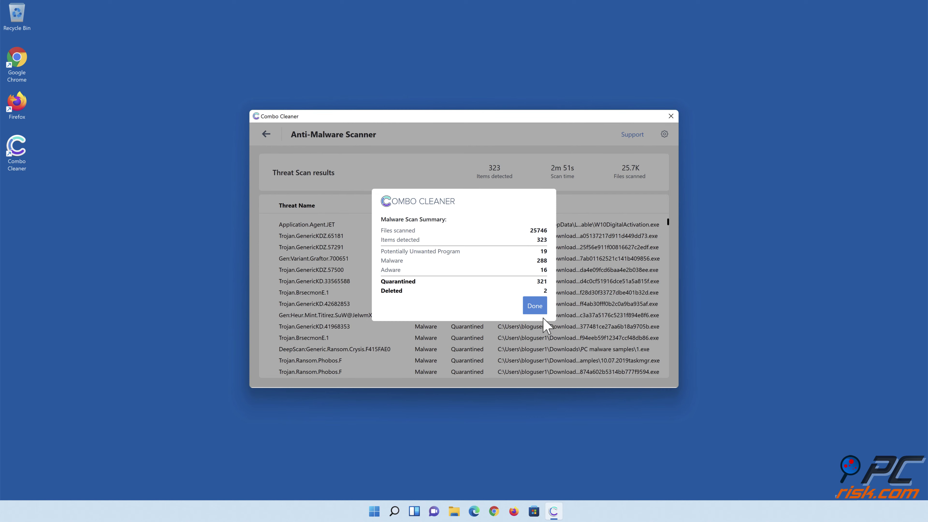
{"action": "left_click", "coordinate": [534, 306]}
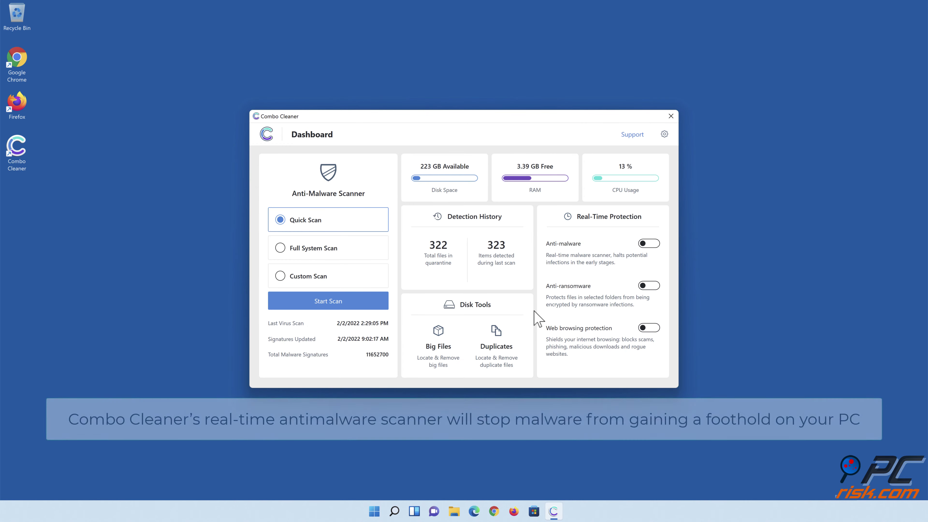
Turn on Anti-malware and Anti-ransomware real-time protection, adding the Documents folder from the Documents library as a protected folder
{"action": "left_click", "coordinate": [646, 246]}
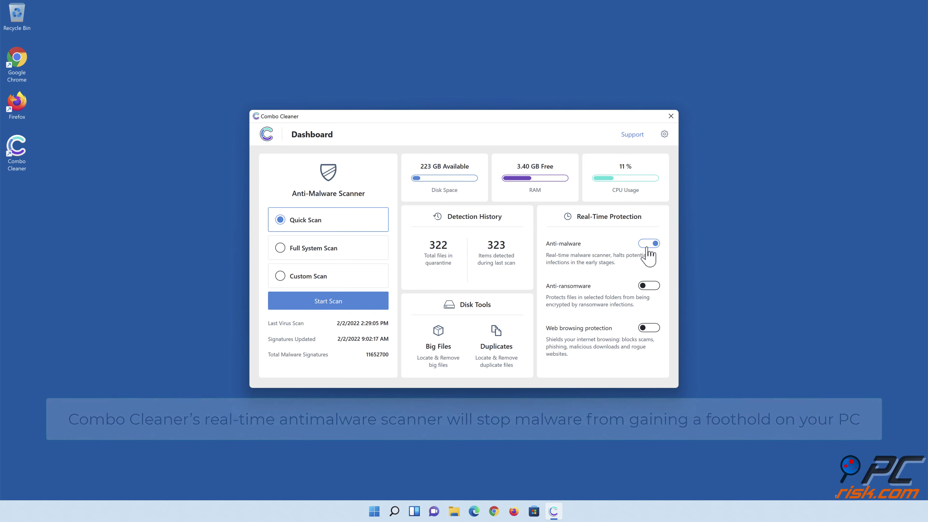
{"action": "left_click", "coordinate": [651, 288]}
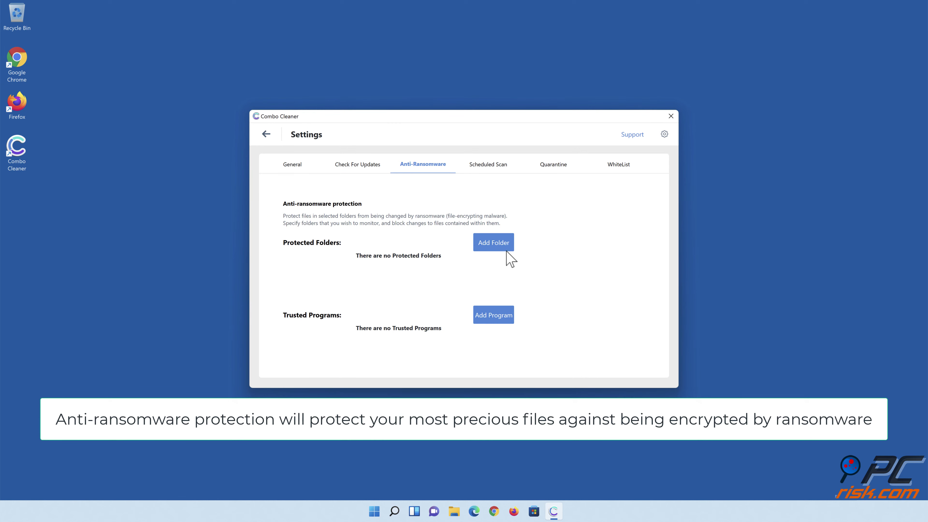
{"action": "left_click", "coordinate": [493, 244]}
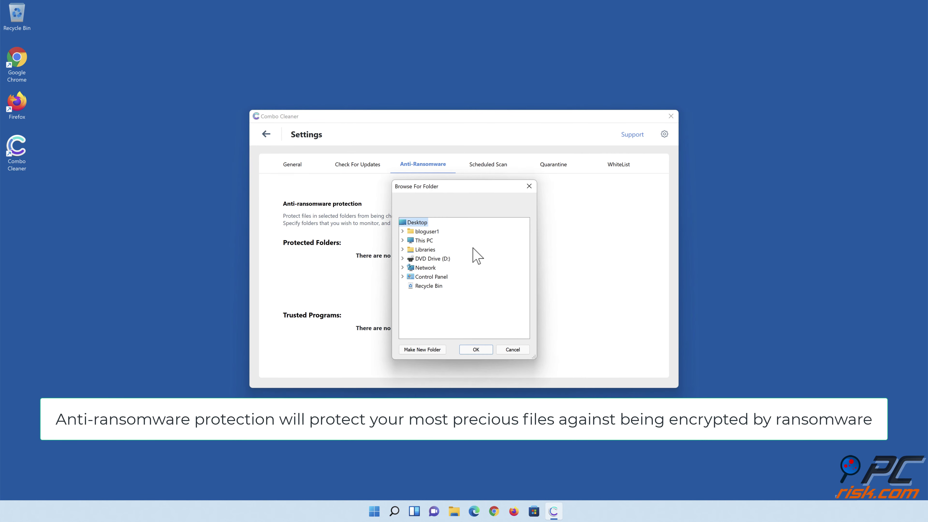
{"action": "left_click", "coordinate": [402, 249]}
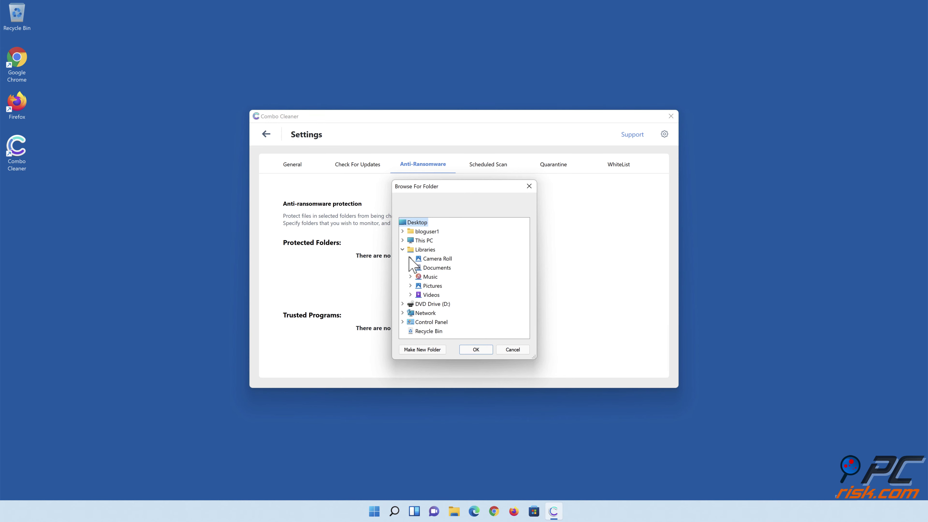
{"action": "left_click", "coordinate": [410, 268]}
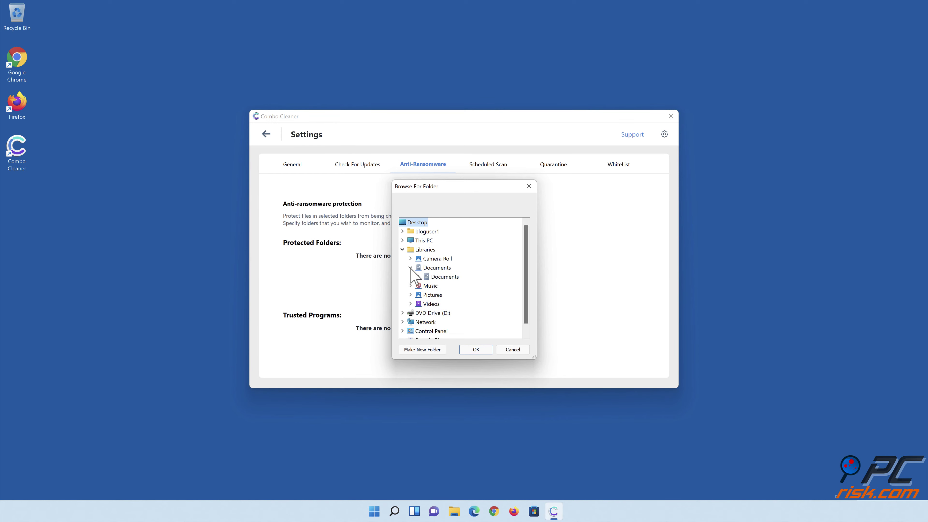
{"action": "left_click", "coordinate": [438, 277]}
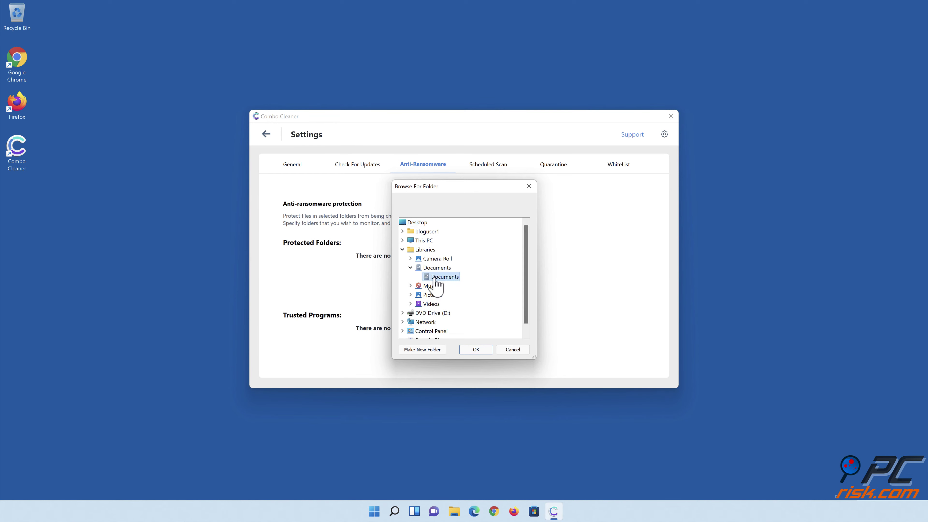
{"action": "left_click", "coordinate": [476, 350]}
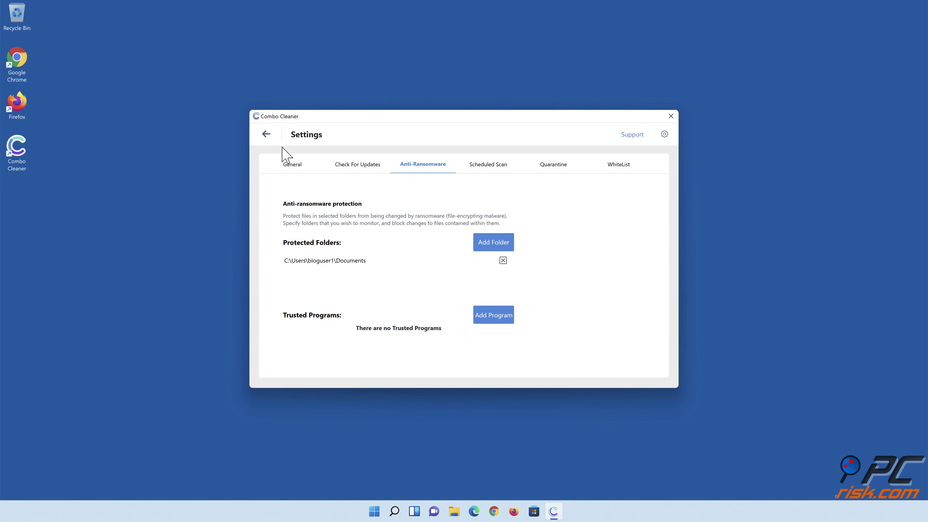
Return to the Dashboard, turn on Web browsing protection and close Combo Cleaner
{"action": "left_click", "coordinate": [267, 135]}
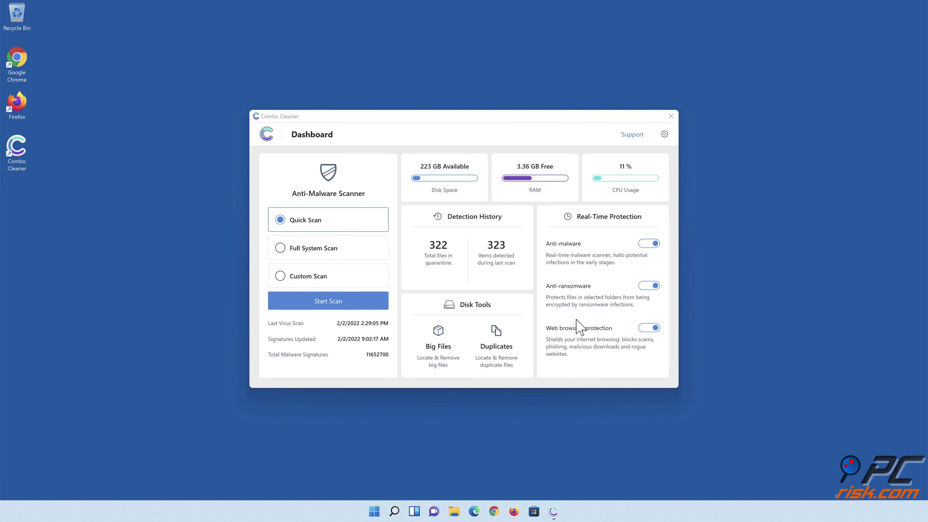
{"action": "left_click", "coordinate": [670, 117]}
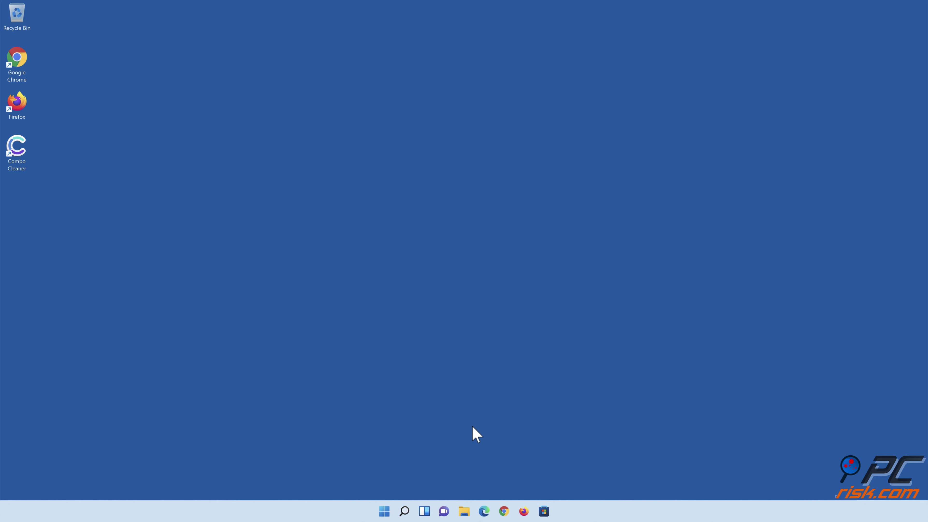